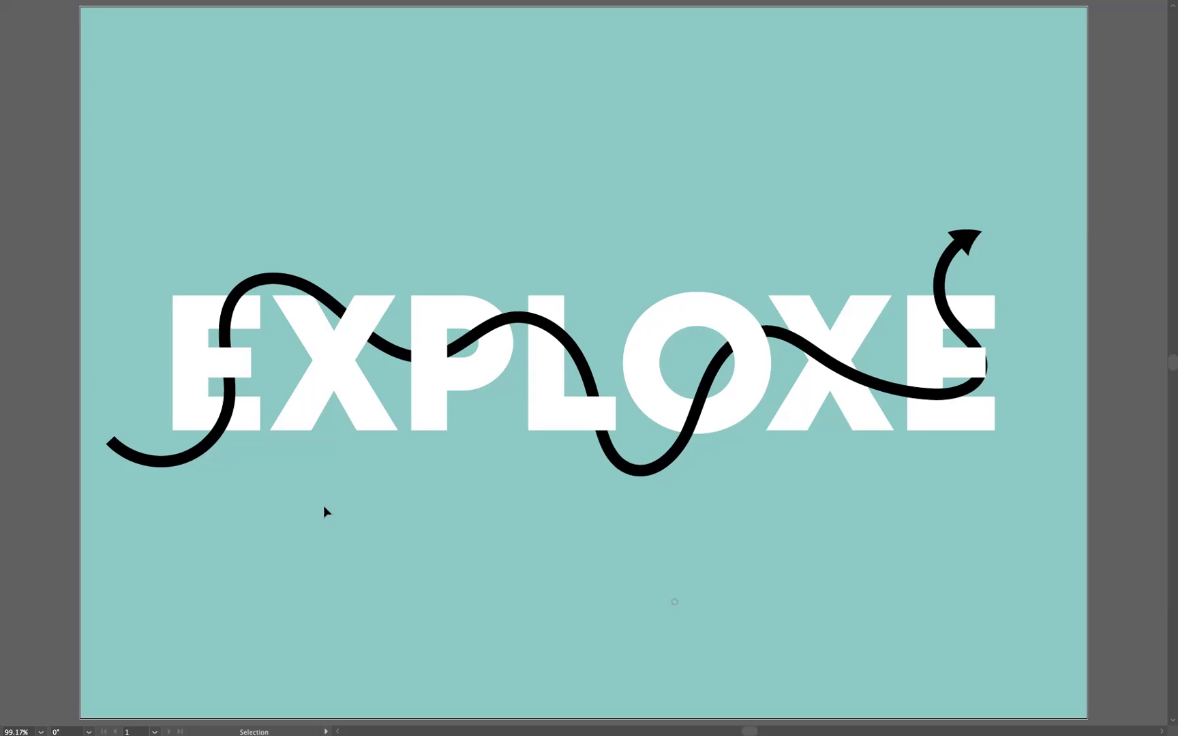
- Restore the workspace, fit the artboard, and delete the old EXPLOXE lettering and arrow
{"action": "key", "text": "f"}
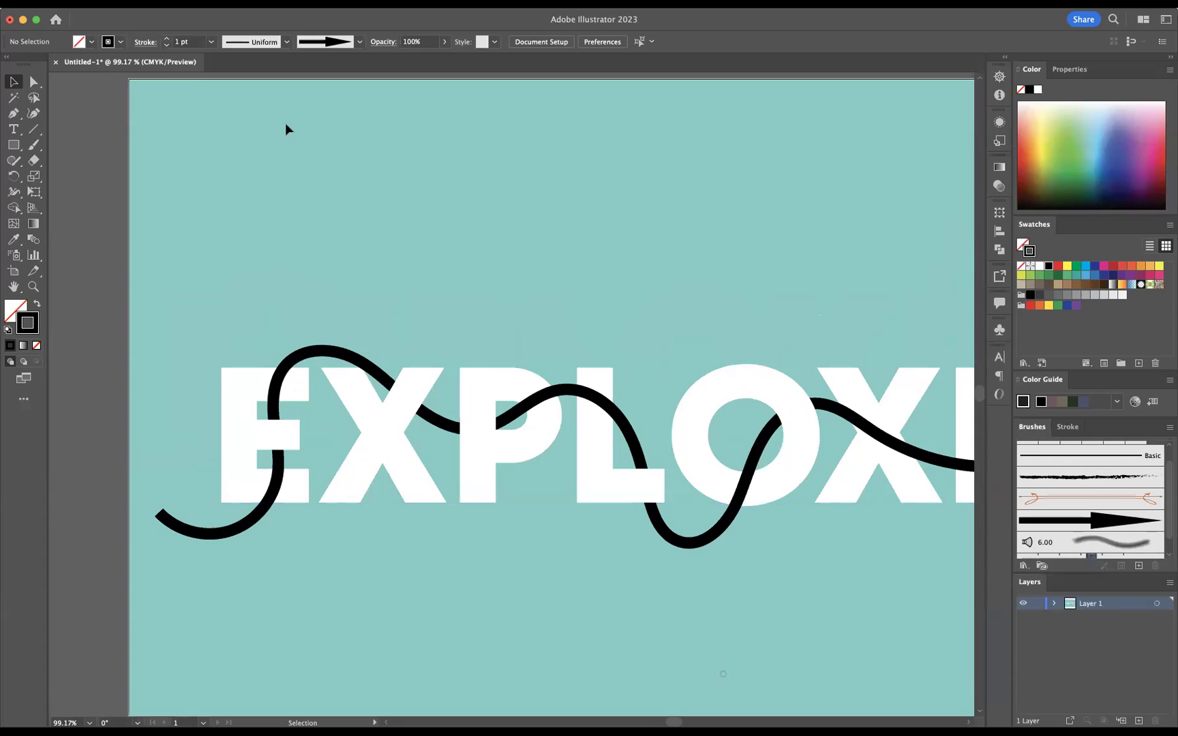
{"action": "key", "text": "super+0"}
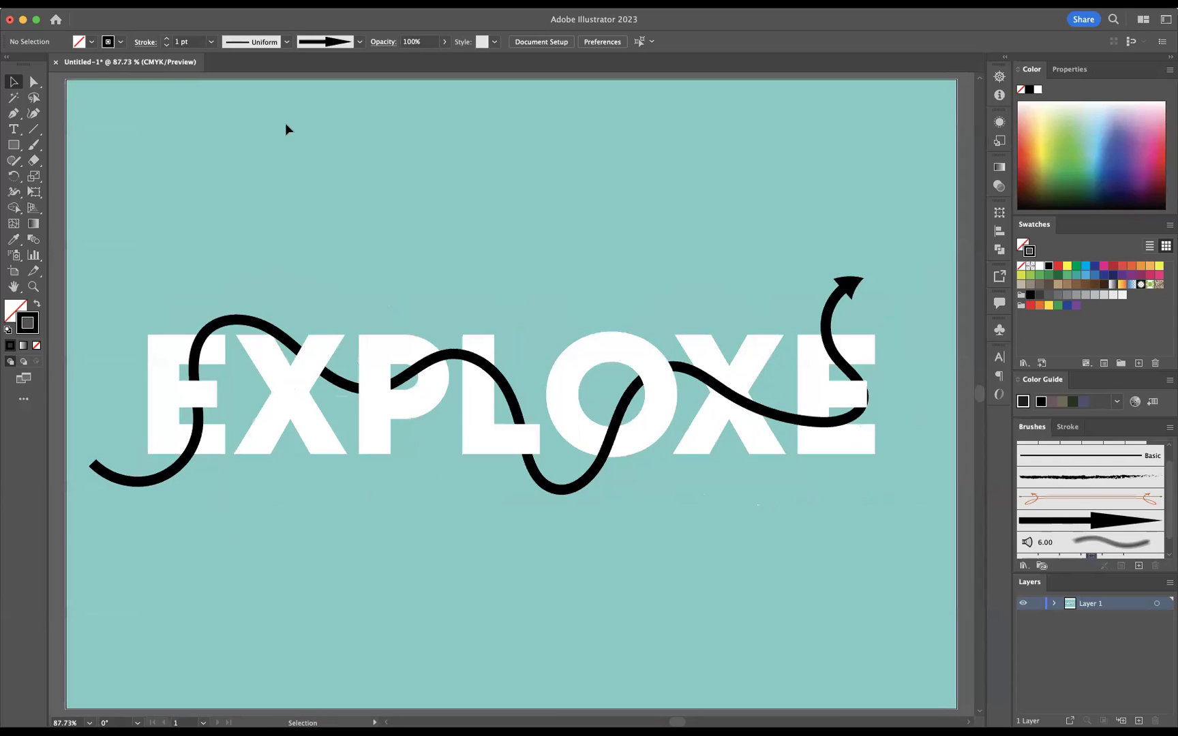
{"action": "left_click", "coordinate": [380, 356]}
{"action": "key", "text": "Delete"}
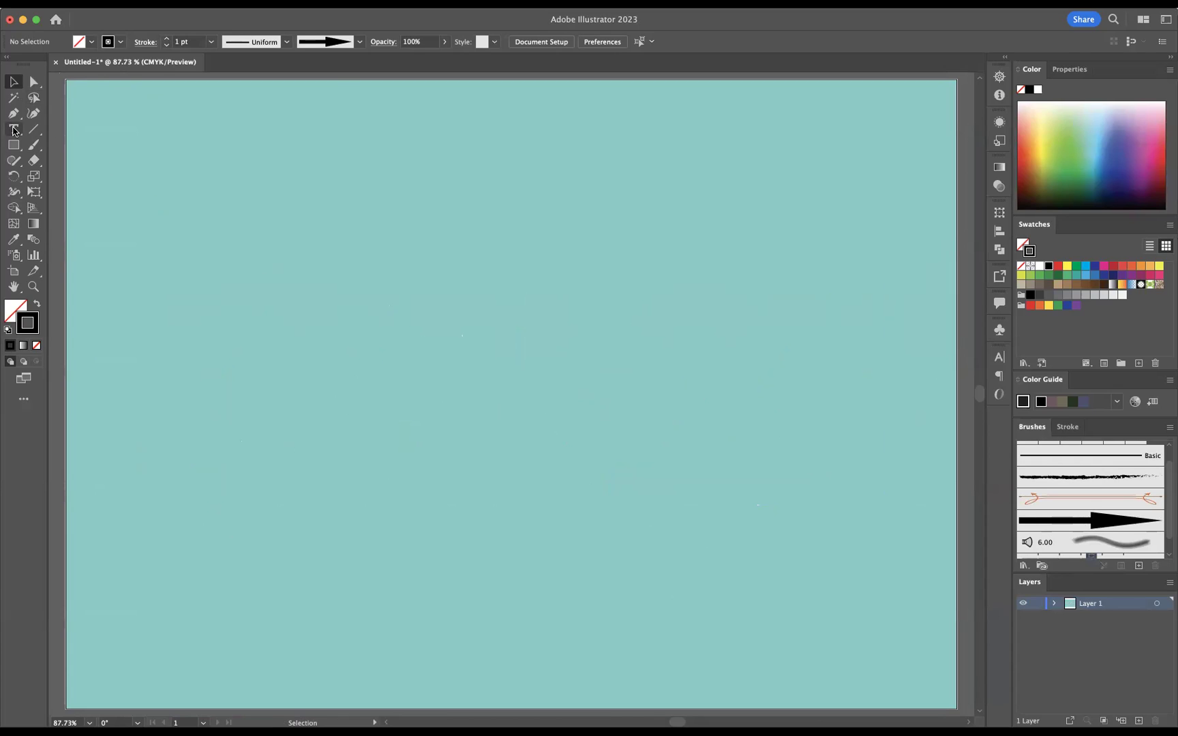
- Type the word EXPLORE on the artboard and delete the stray empty text object
{"action": "left_click", "coordinate": [13, 129]}
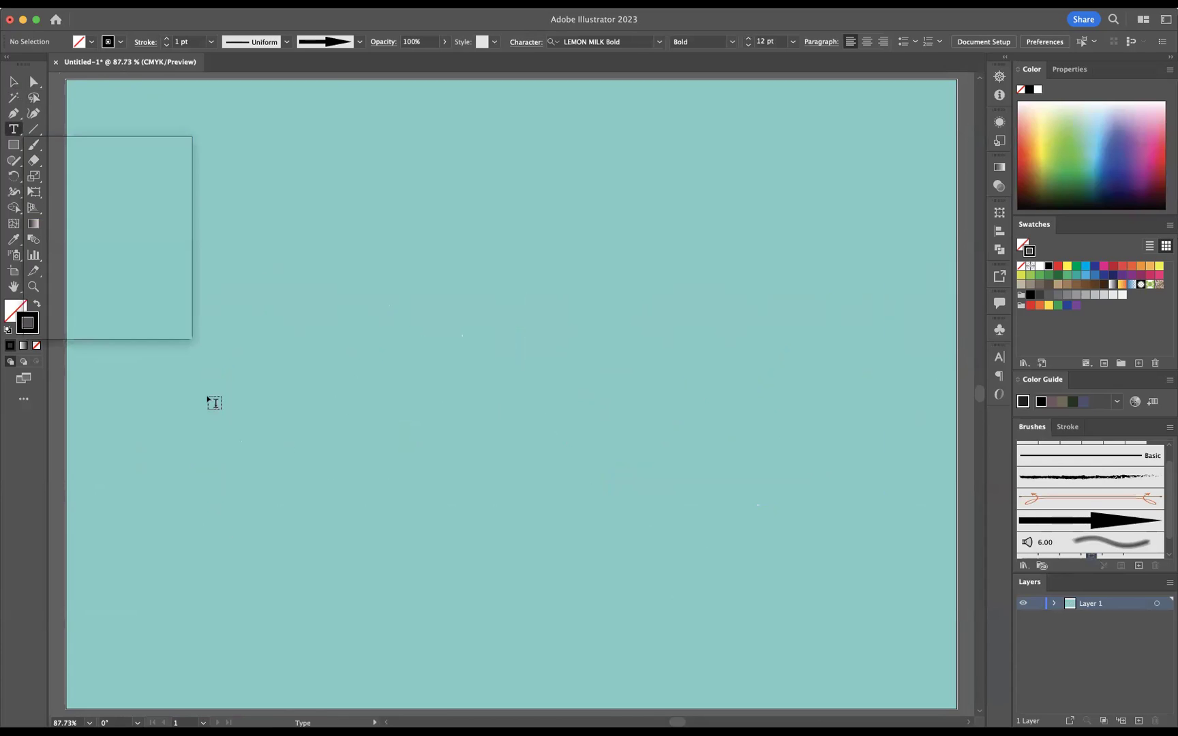
{"action": "left_click", "coordinate": [289, 357]}
{"action": "key", "text": "BackSpace"}
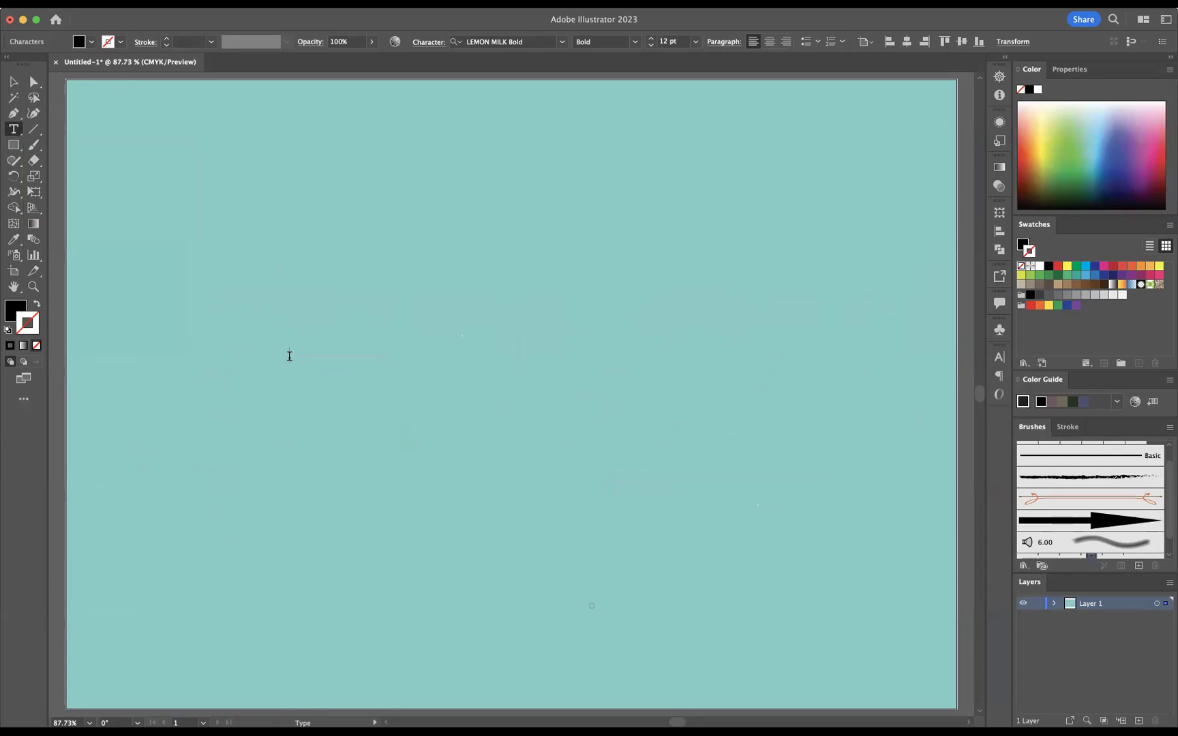
{"action": "type", "text": "EXPLORE"}
{"action": "scroll", "coordinate": [289, 356], "scroll_direction": "down", "scroll_amount": 1}
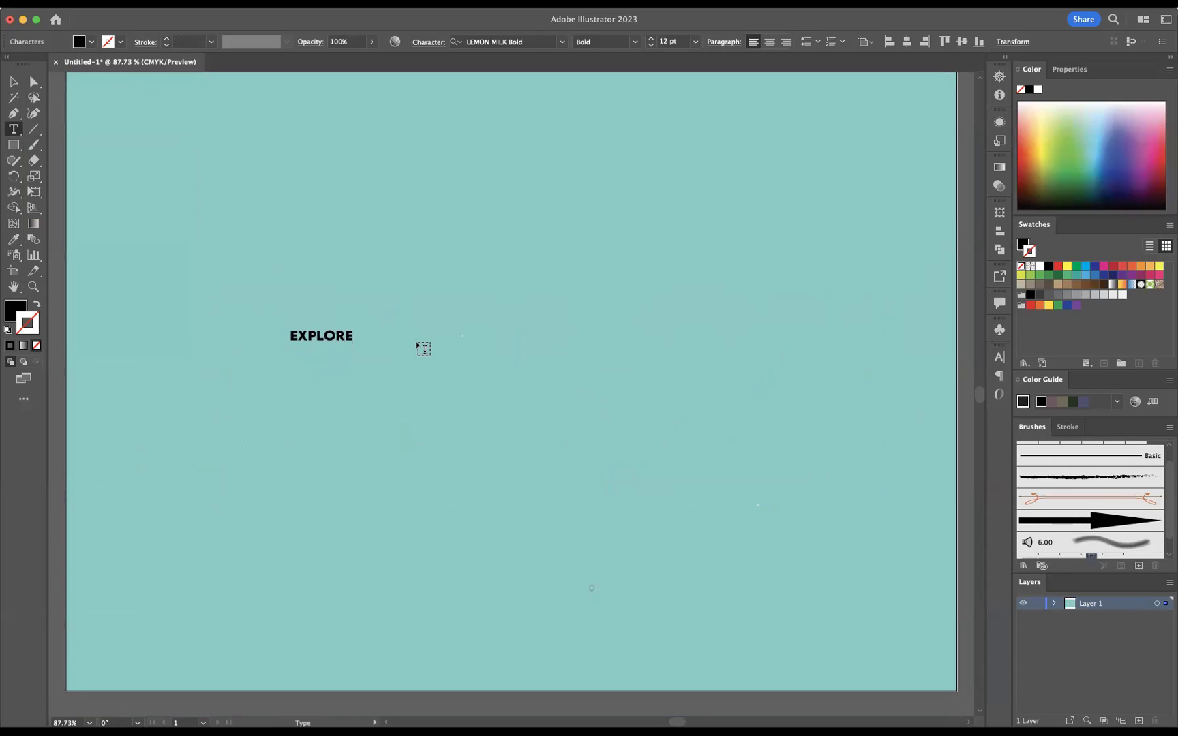
{"action": "key", "text": "Escape"}
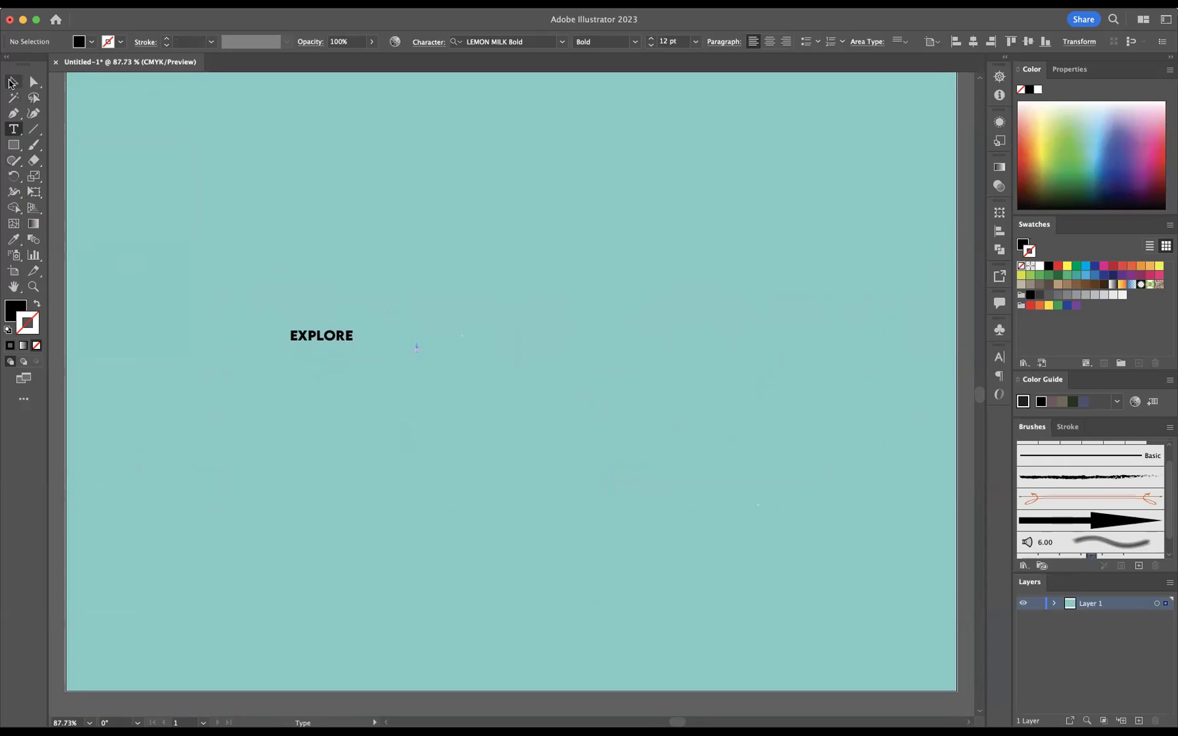
{"action": "left_click", "coordinate": [12, 84]}
{"action": "left_click", "coordinate": [416, 349]}
{"action": "key", "text": "Delete"}
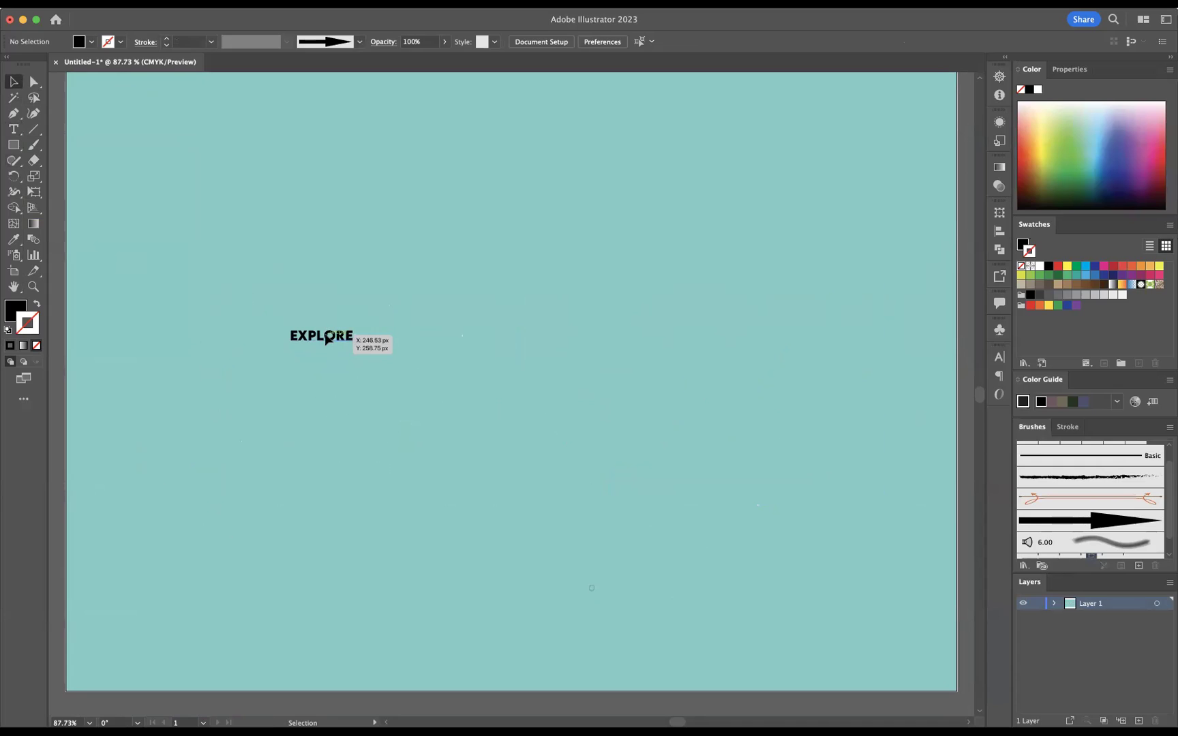
- Make the EXPLORE text fill white
{"action": "left_click", "coordinate": [344, 335]}
{"action": "left_click", "coordinate": [10, 314]}
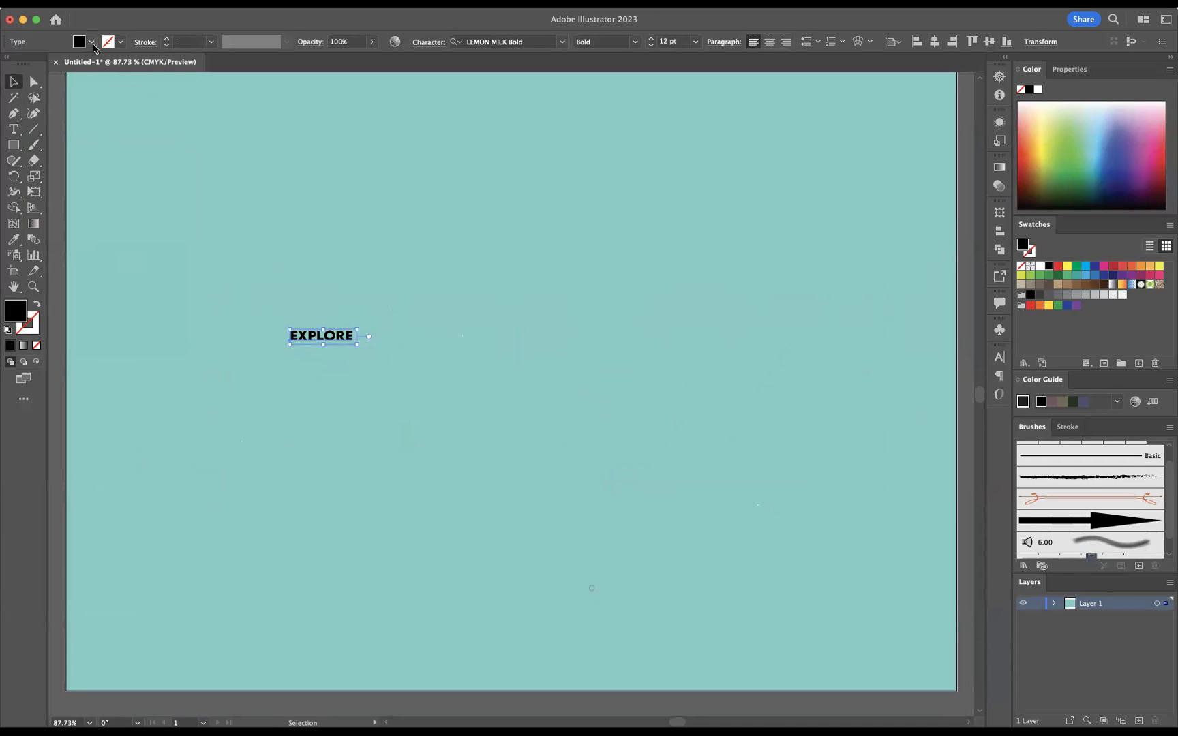
{"action": "left_click", "coordinate": [92, 42]}
{"action": "left_click", "coordinate": [28, 65]}
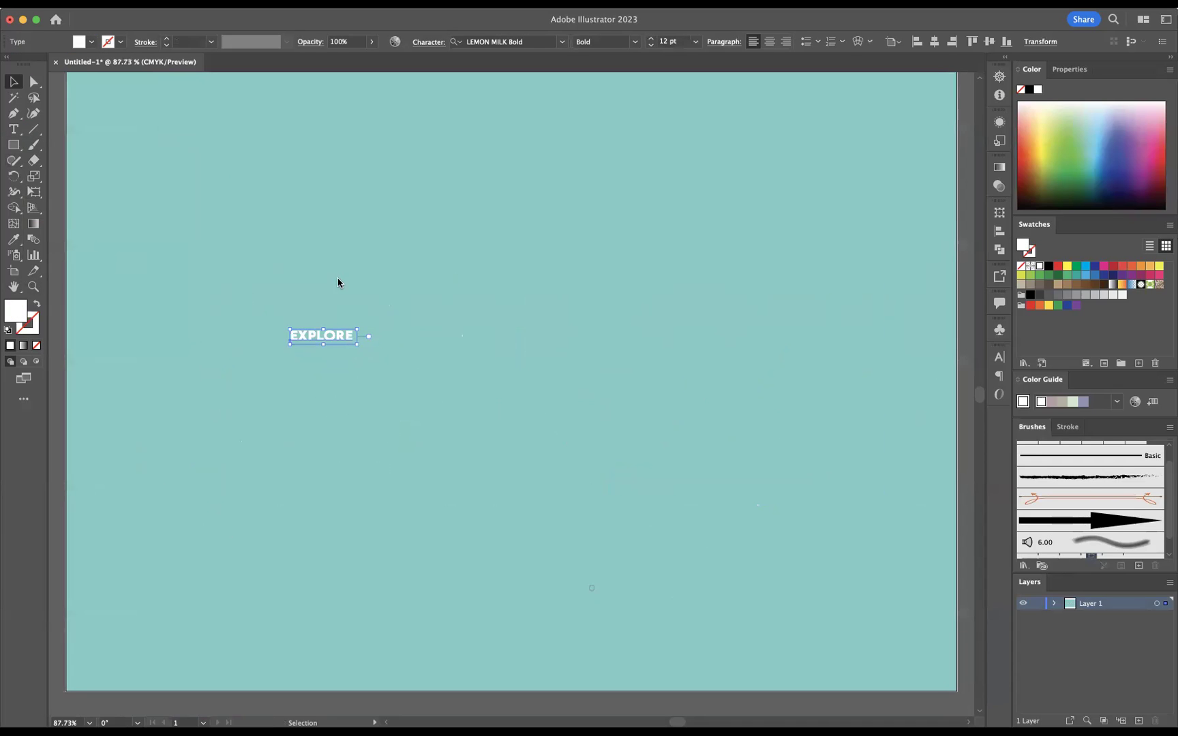
- Enlarge EXPLORE and centre it horizontally and vertically on the artboard
{"action": "left_click_drag", "start_coordinate": [358, 329], "coordinate": [691, 223]}
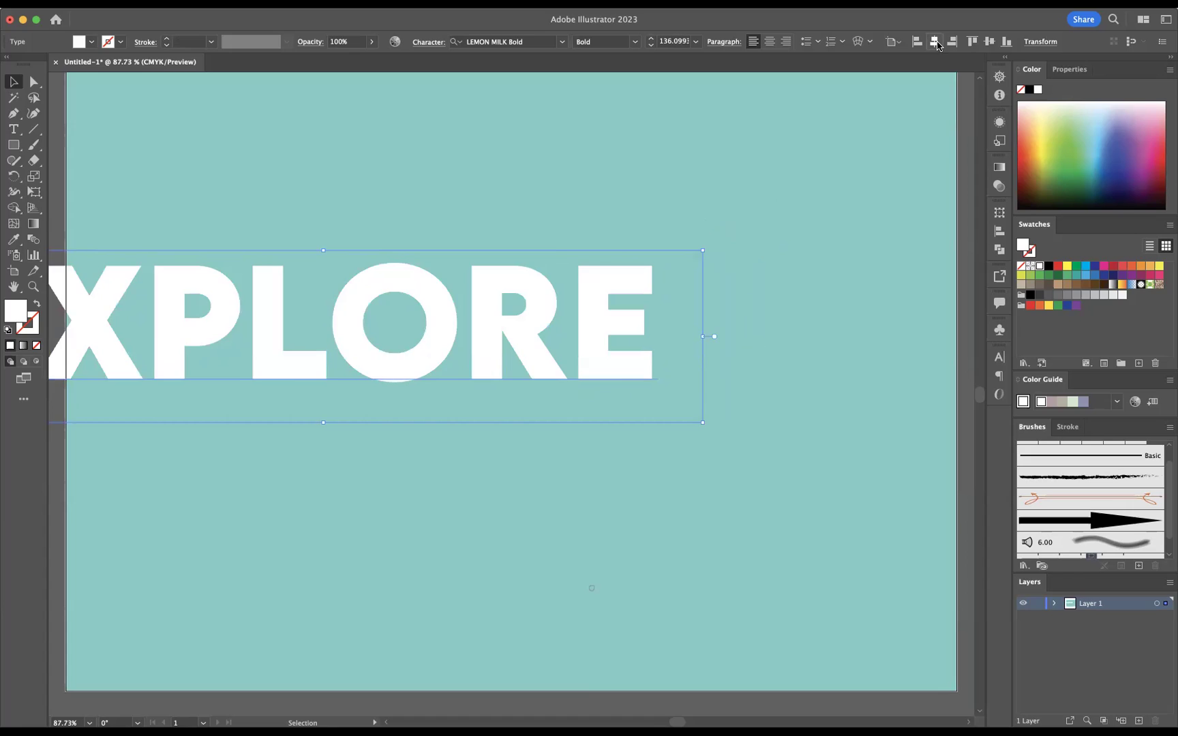
{"action": "left_click", "coordinate": [936, 43]}
{"action": "left_click", "coordinate": [988, 43]}
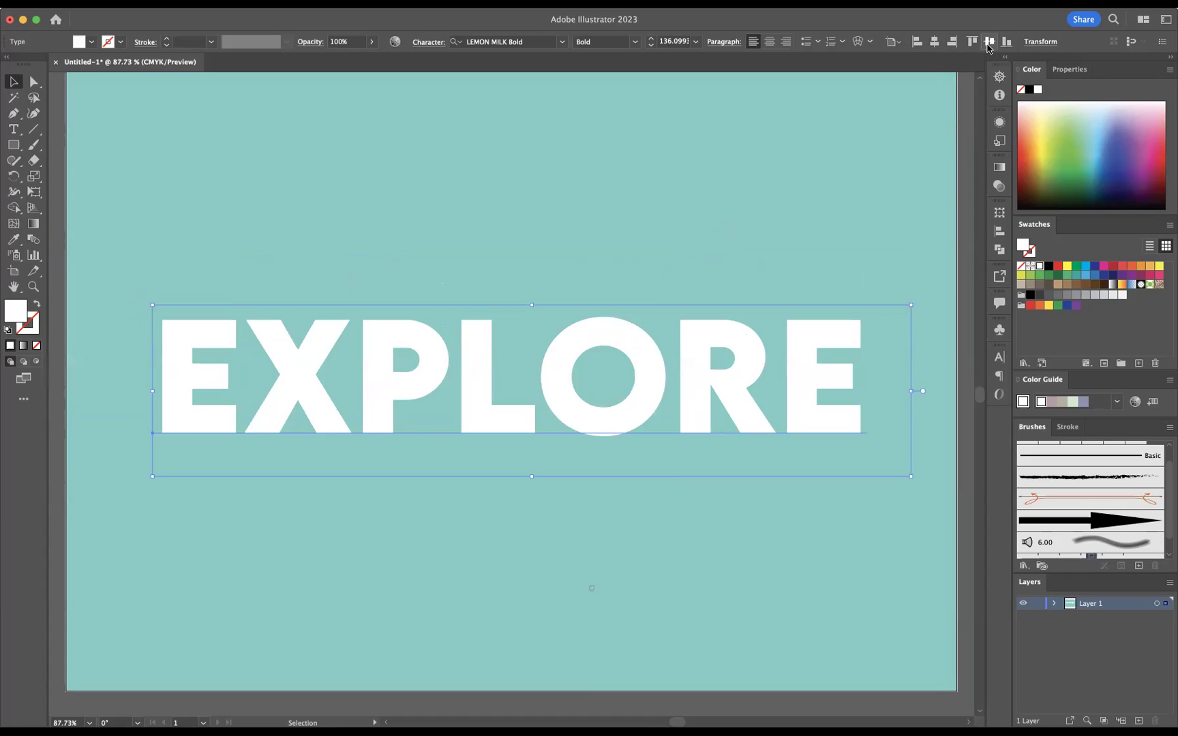
{"action": "left_click", "coordinate": [622, 166]}
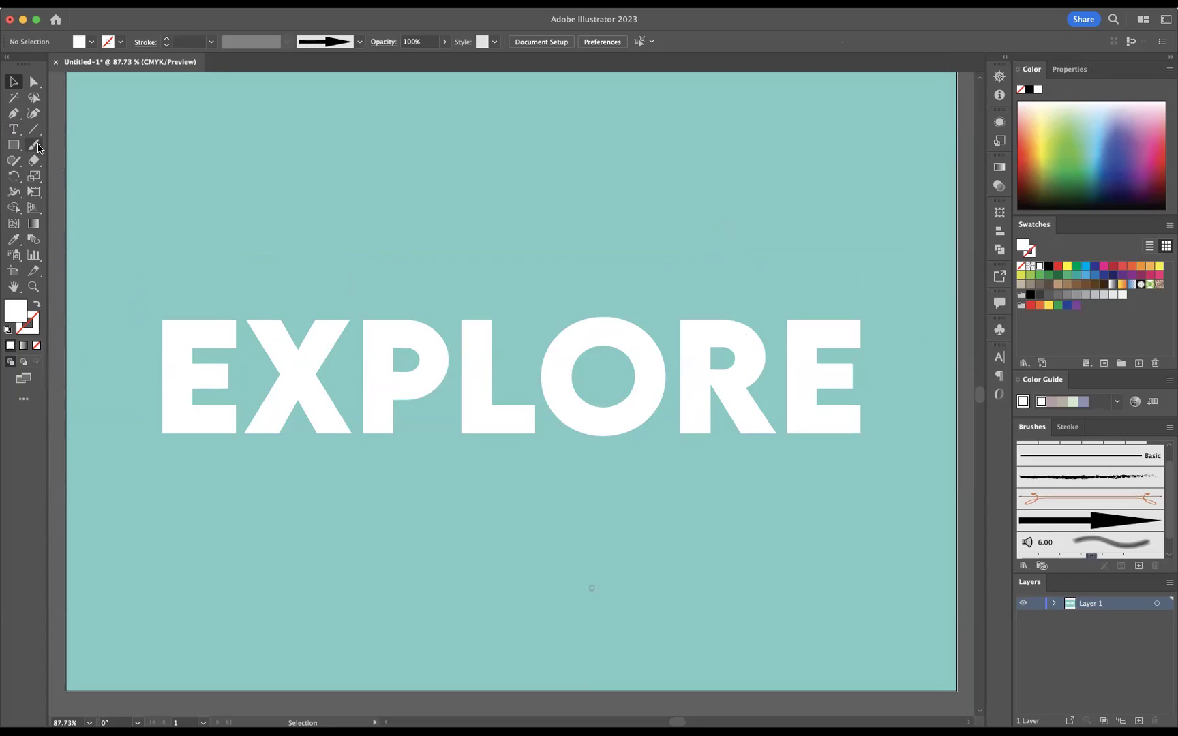
- Select the Paintbrush and set its Fidelity to Smooth
{"action": "left_click", "coordinate": [37, 146]}
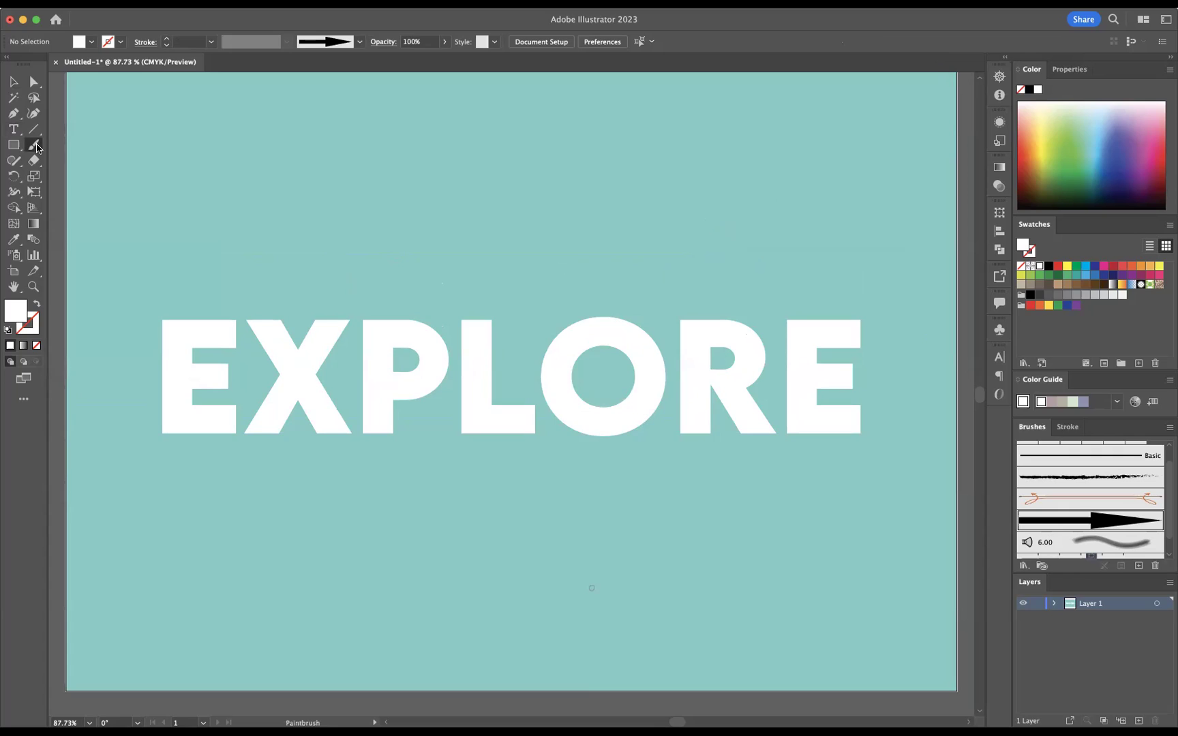
{"action": "double_click", "coordinate": [37, 146]}
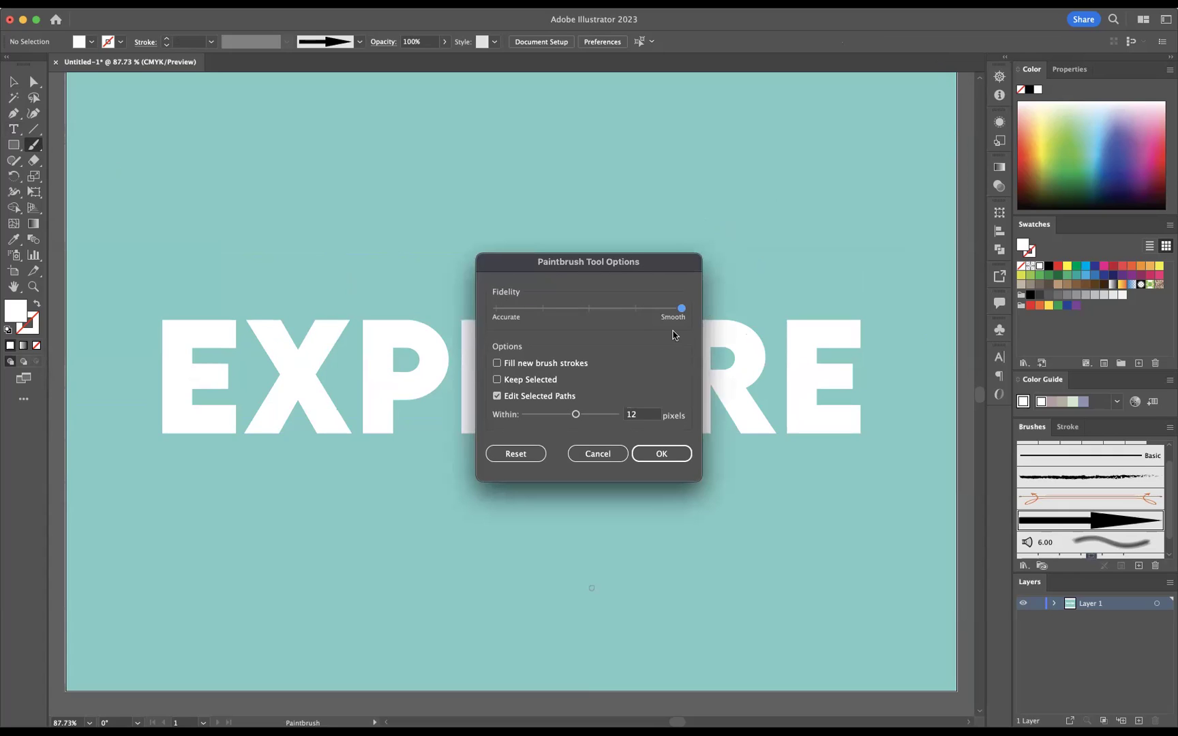
{"action": "left_click", "coordinate": [664, 456]}
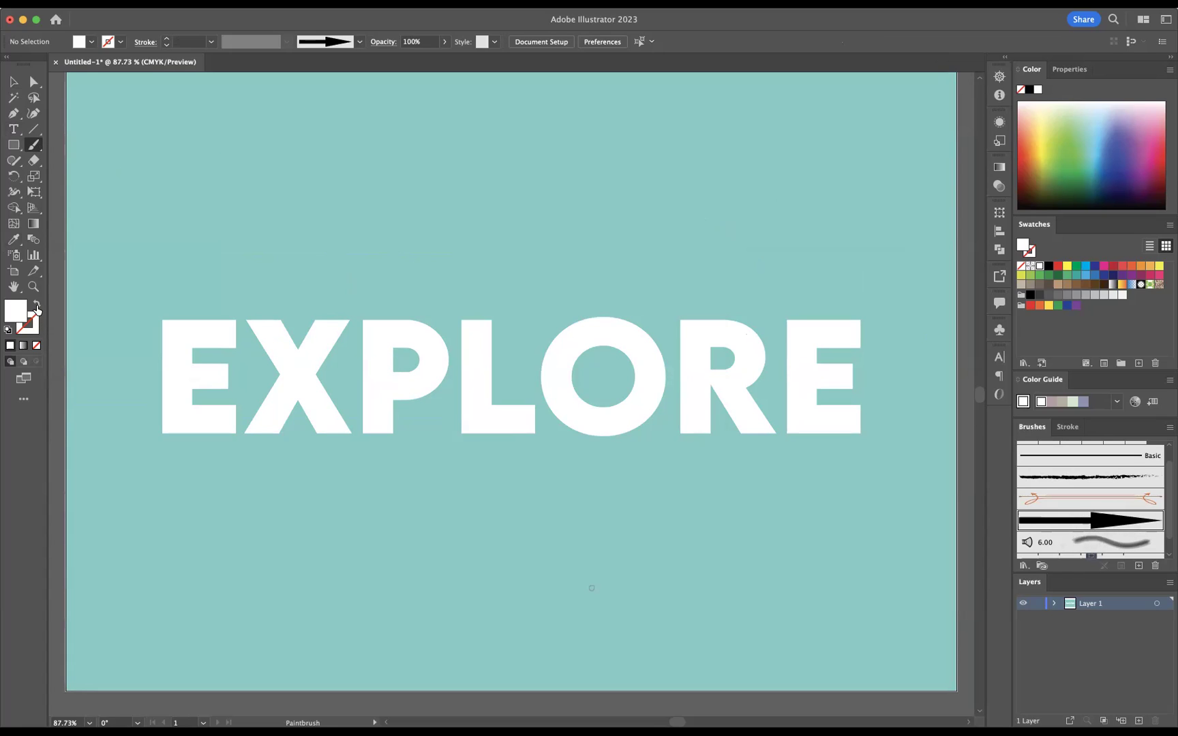
- Swap fill and stroke so there is no fill and a black stroke
{"action": "left_click", "coordinate": [36, 307]}
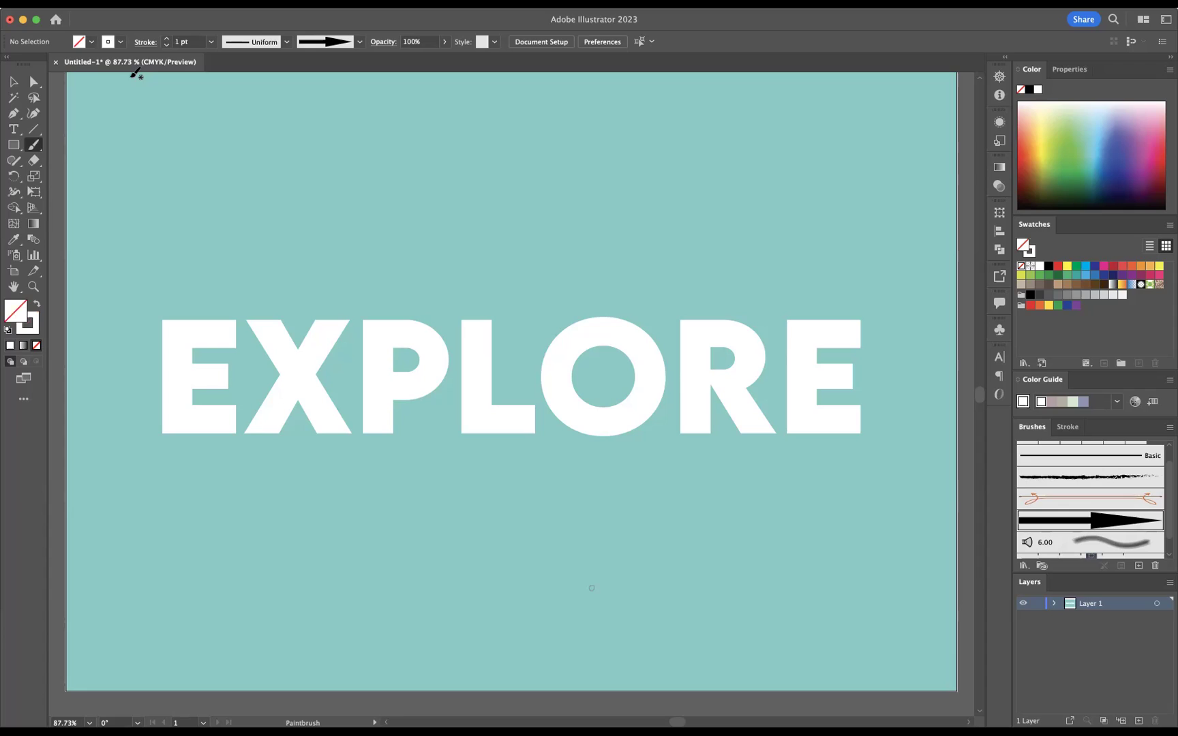
{"action": "left_click", "coordinate": [121, 42]}
{"action": "left_click", "coordinate": [37, 65]}
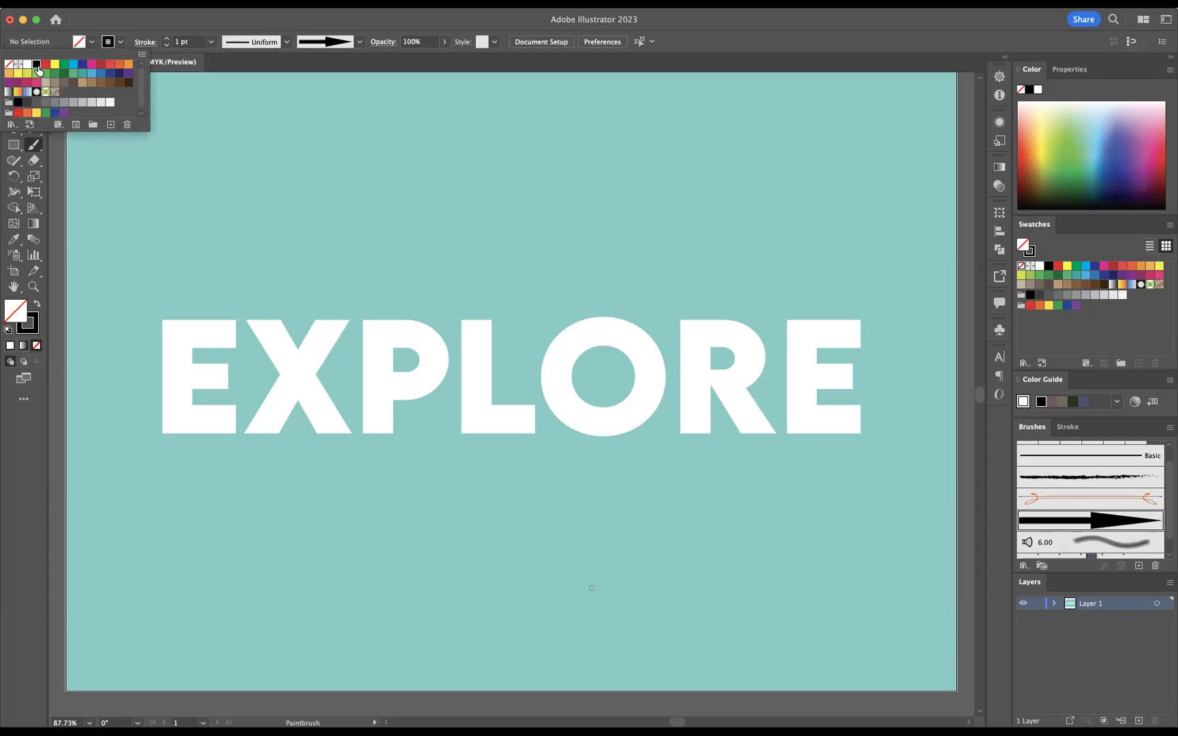
- Paint a wavy arrow stroke from lower left through EXPLORE to upper right, then select it
{"action": "left_click", "coordinate": [34, 145]}
{"action": "mouse_move", "coordinate": [114, 468]}
{"action": "left_mouse_down"}
{"action": "mouse_move", "coordinate": [190, 463]}
{"action": "mouse_move", "coordinate": [211, 437]}
{"action": "mouse_move", "coordinate": [195, 322]}
{"action": "mouse_move", "coordinate": [207, 294]}
{"action": "mouse_move", "coordinate": [254, 308]}
{"action": "mouse_move", "coordinate": [324, 354]}
{"action": "mouse_move", "coordinate": [341, 390]}
{"action": "mouse_move", "coordinate": [380, 385]}
{"action": "mouse_move", "coordinate": [440, 348]}
{"action": "mouse_move", "coordinate": [481, 354]}
{"action": "mouse_move", "coordinate": [516, 377]}
{"action": "mouse_move", "coordinate": [577, 471]}
{"action": "mouse_move", "coordinate": [601, 473]}
{"action": "mouse_move", "coordinate": [621, 383]}
{"action": "mouse_move", "coordinate": [647, 348]}
{"action": "mouse_move", "coordinate": [754, 366]}
{"action": "mouse_move", "coordinate": [861, 441]}
{"action": "mouse_move", "coordinate": [877, 437]}
{"action": "mouse_move", "coordinate": [892, 408]}
{"action": "mouse_move", "coordinate": [877, 367]}
{"action": "mouse_move", "coordinate": [819, 325]}
{"action": "mouse_move", "coordinate": [812, 302]}
{"action": "mouse_move", "coordinate": [841, 227]}
{"action": "left_mouse_up"}
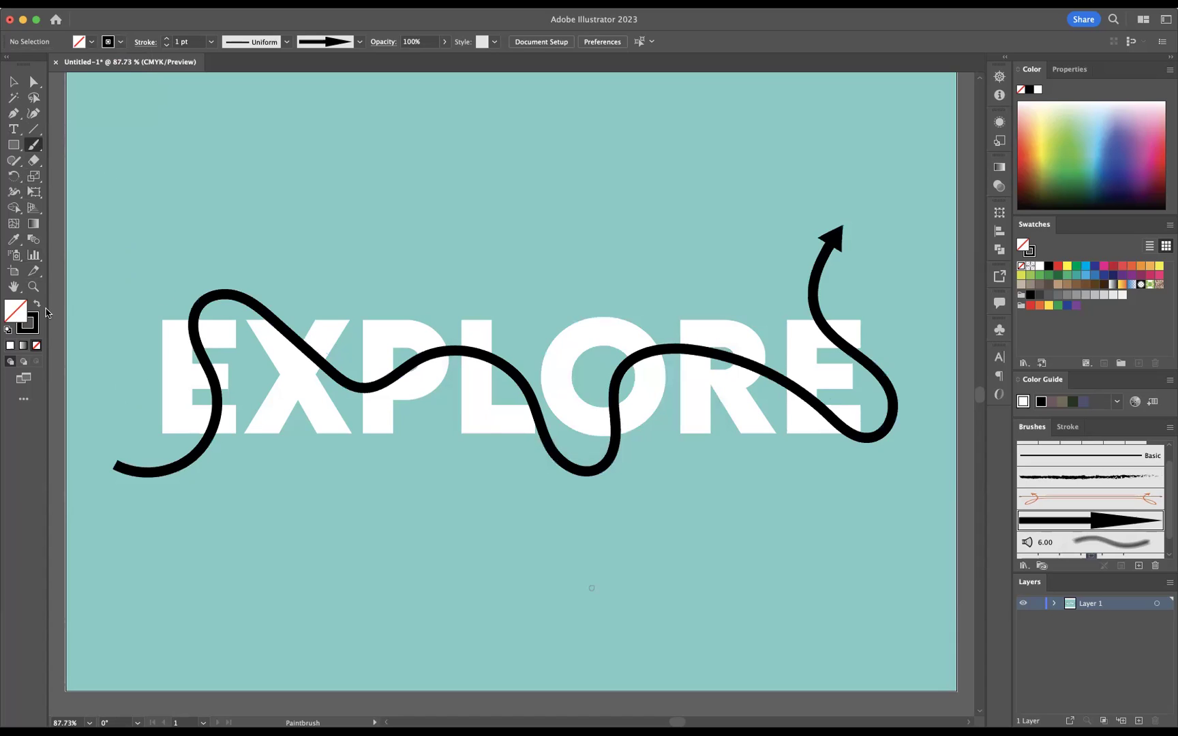
{"action": "left_click", "coordinate": [14, 82]}
{"action": "left_click", "coordinate": [534, 390]}
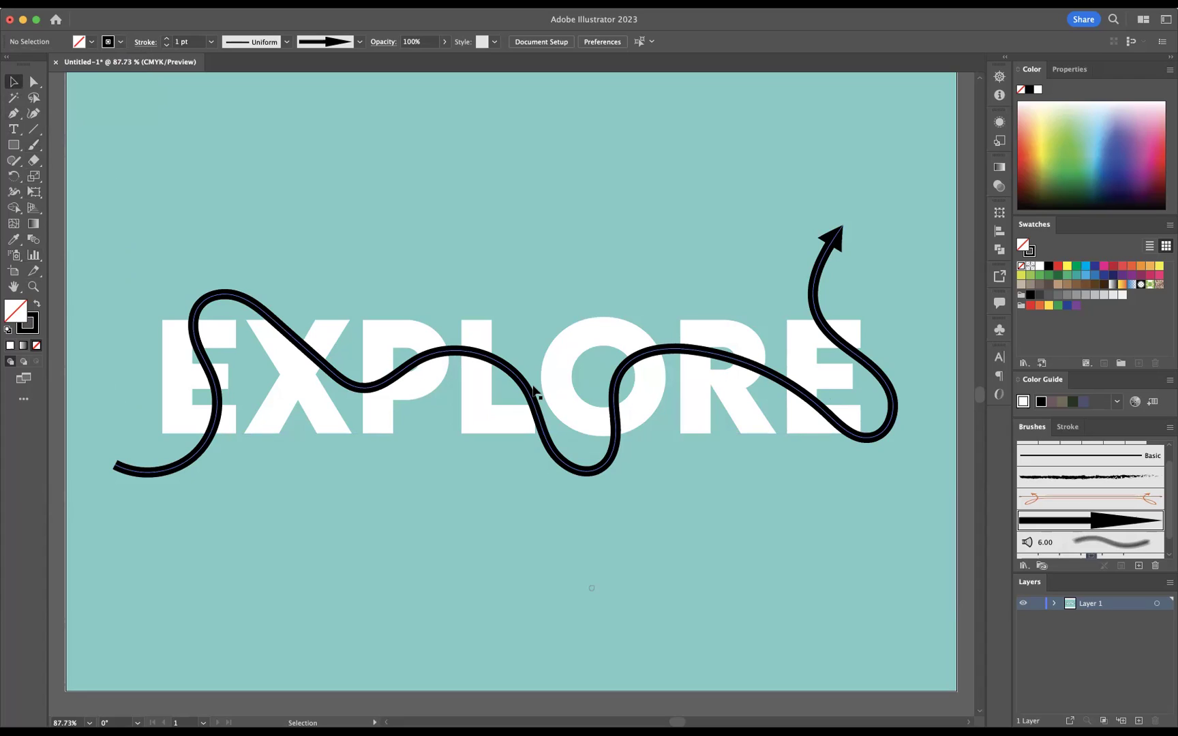
- Select both EXPLORE and the arrow and apply Object > Intertwine > Make
{"action": "key", "text": "super+shift+a"}
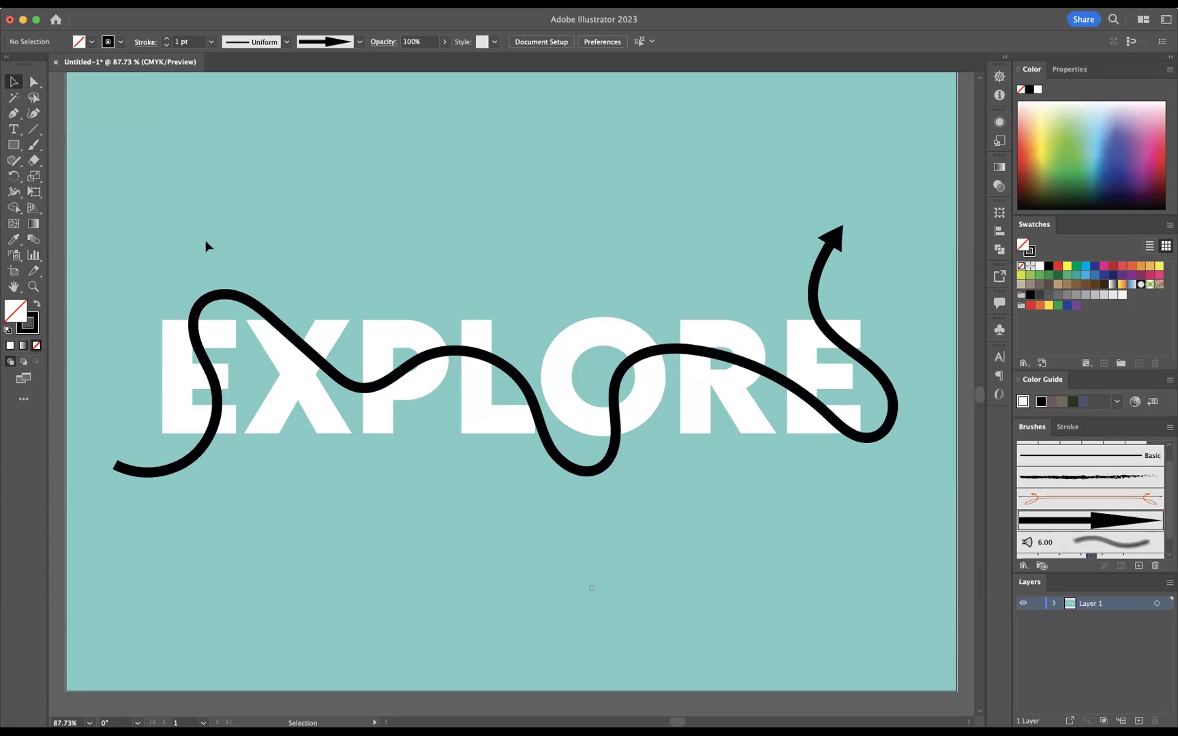
{"action": "key", "text": "super+a"}
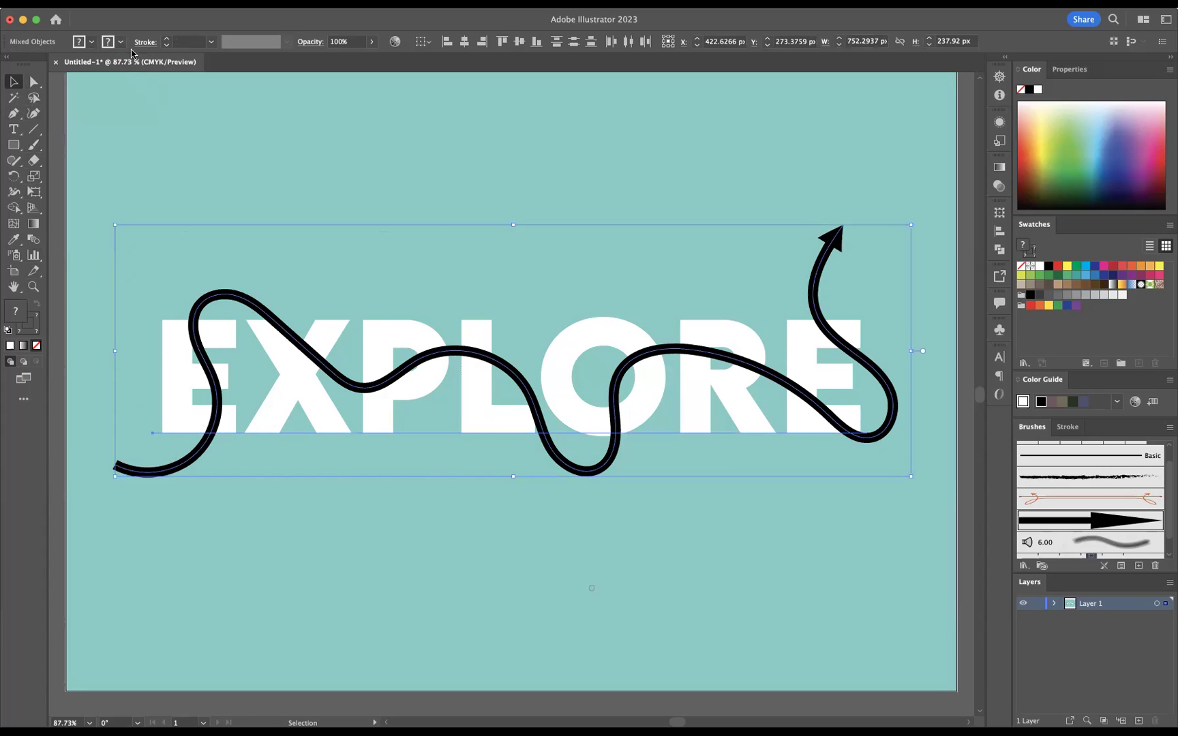
{"action": "left_click", "coordinate": [164, 3]}
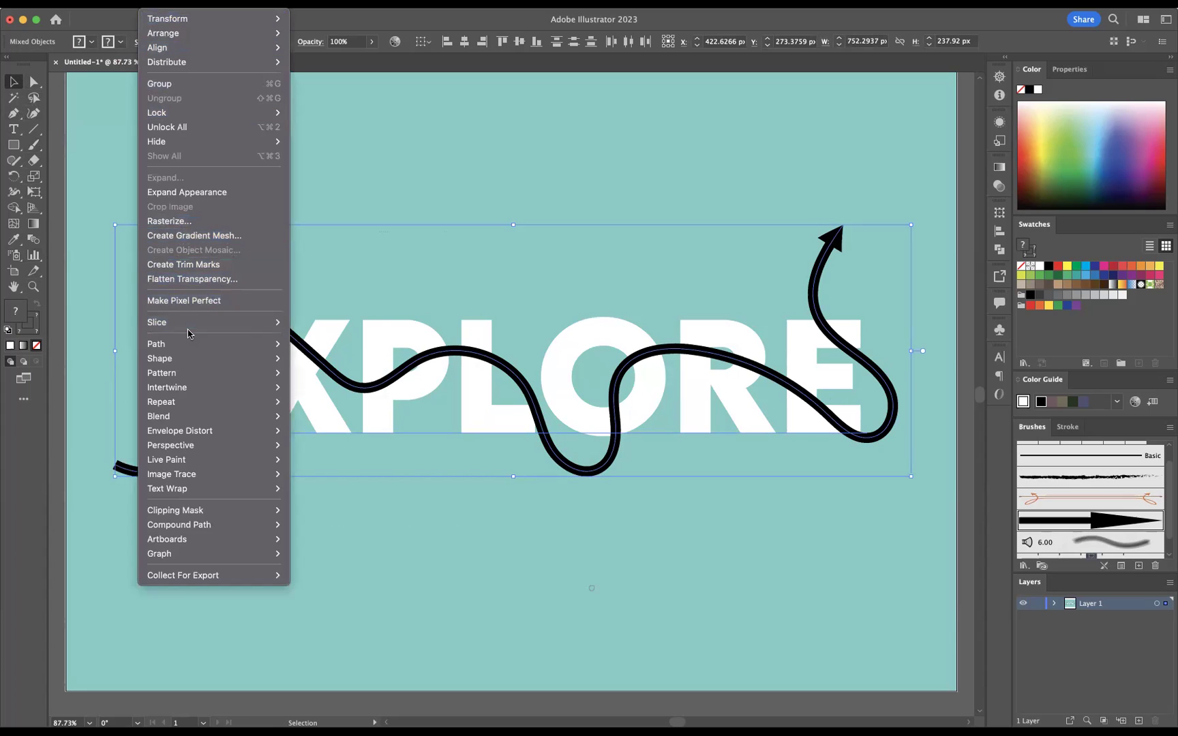
{"action": "mouse_move", "coordinate": [187, 388]}
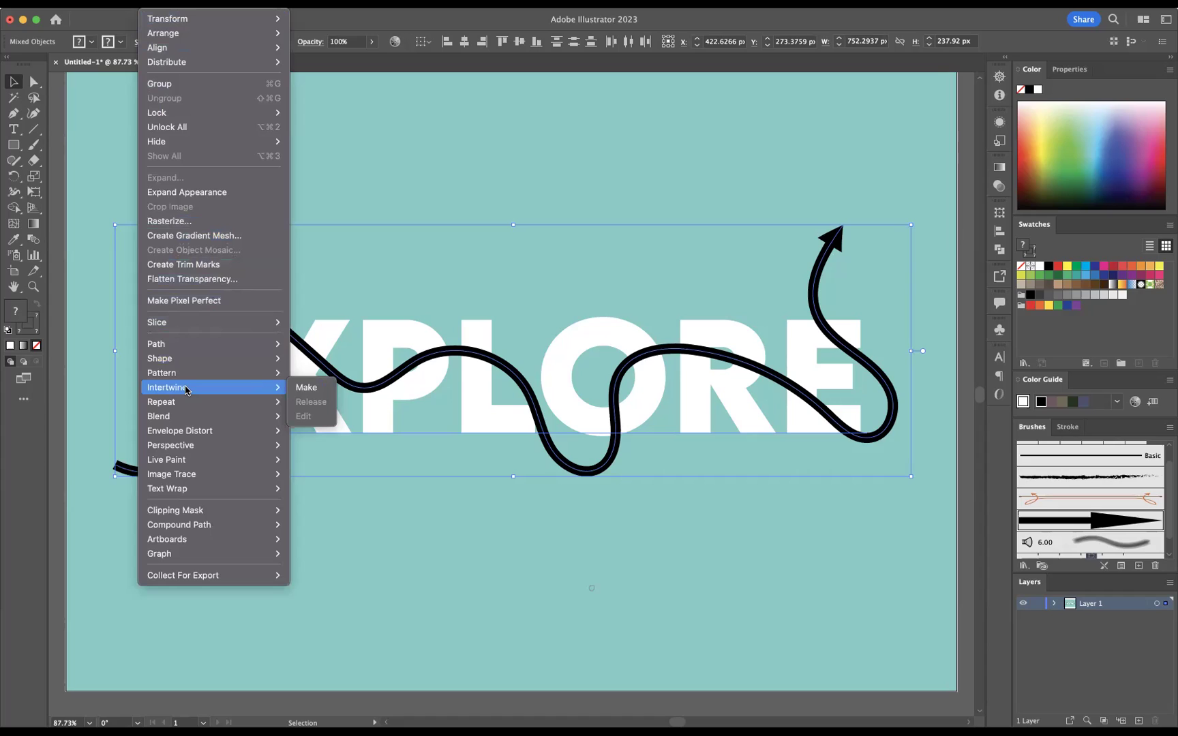
{"action": "left_click", "coordinate": [307, 388]}
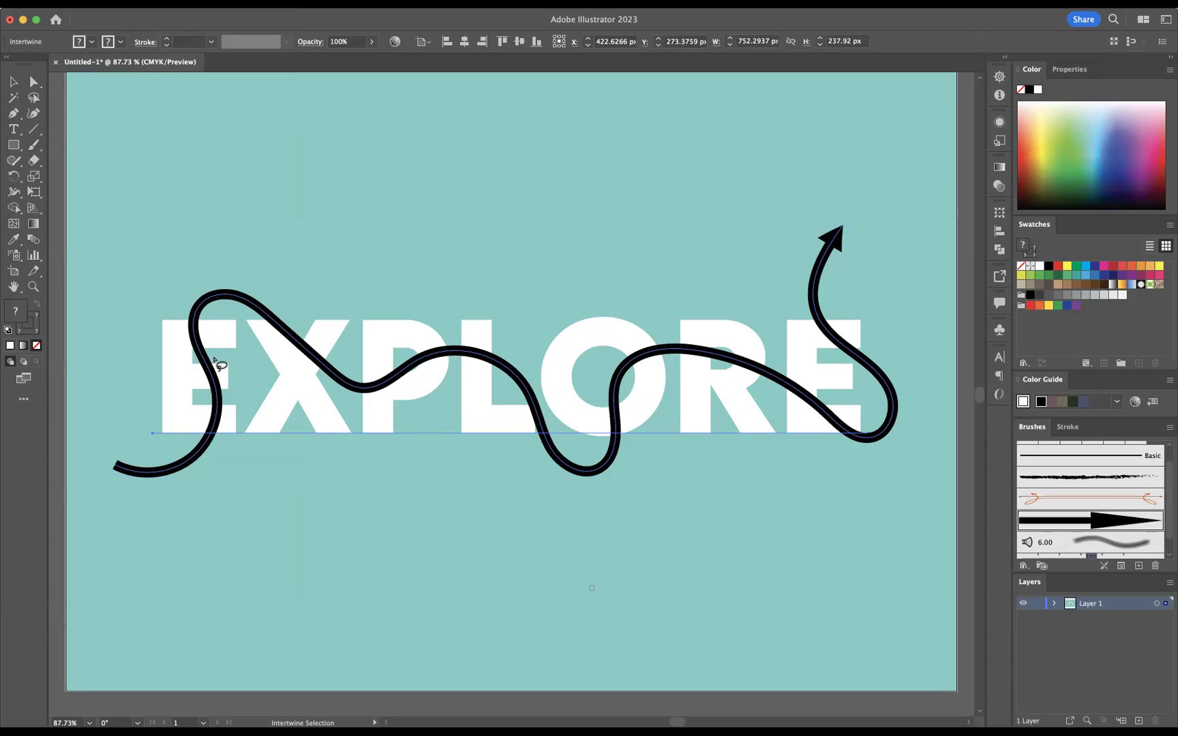
- Send the arrow behind the letters at the E, P, O, R and final E crossings
{"action": "mouse_move", "coordinate": [197, 374]}
{"action": "left_mouse_down"}
{"action": "mouse_move", "coordinate": [203, 392]}
{"action": "mouse_move", "coordinate": [233, 403]}
{"action": "mouse_move", "coordinate": [226, 373]}
{"action": "mouse_move", "coordinate": [204, 360]}
{"action": "left_mouse_up"}
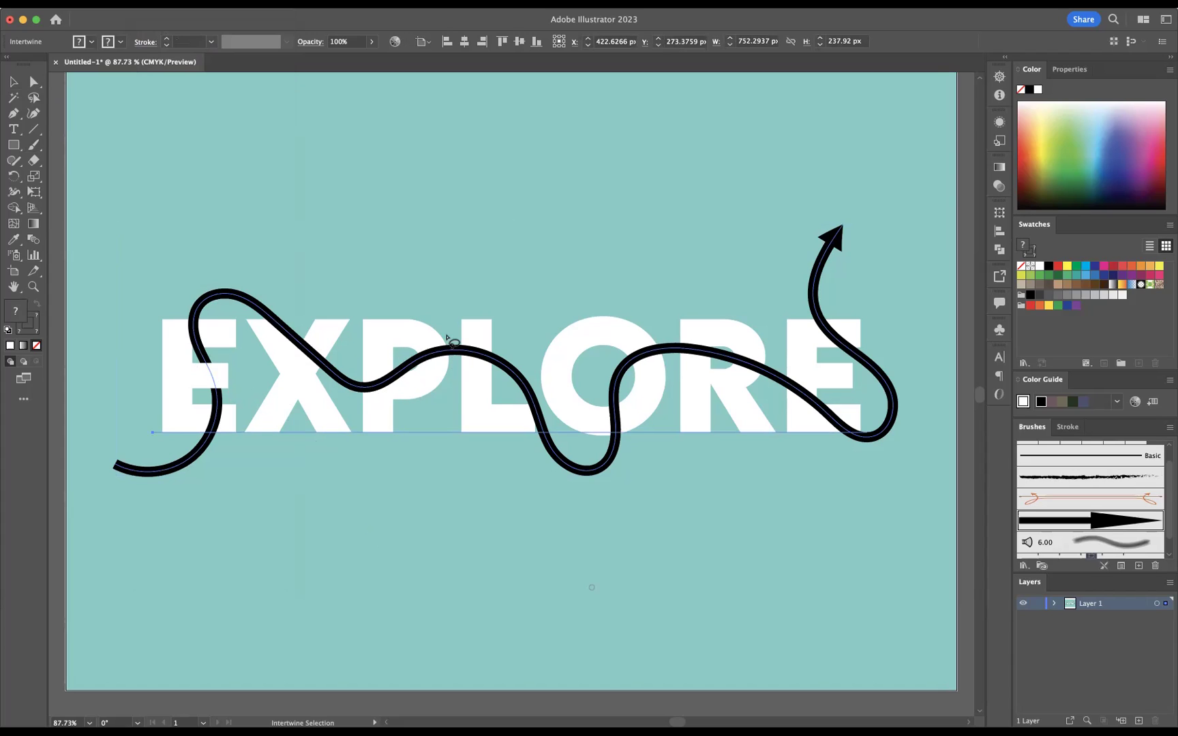
{"action": "mouse_move", "coordinate": [448, 336]}
{"action": "left_mouse_down"}
{"action": "mouse_move", "coordinate": [413, 346]}
{"action": "mouse_move", "coordinate": [418, 371]}
{"action": "mouse_move", "coordinate": [436, 374]}
{"action": "mouse_move", "coordinate": [447, 337]}
{"action": "left_mouse_up"}
{"action": "mouse_move", "coordinate": [616, 400]}
{"action": "left_mouse_down"}
{"action": "mouse_move", "coordinate": [601, 420]}
{"action": "mouse_move", "coordinate": [627, 447]}
{"action": "mouse_move", "coordinate": [616, 398]}
{"action": "left_mouse_up"}
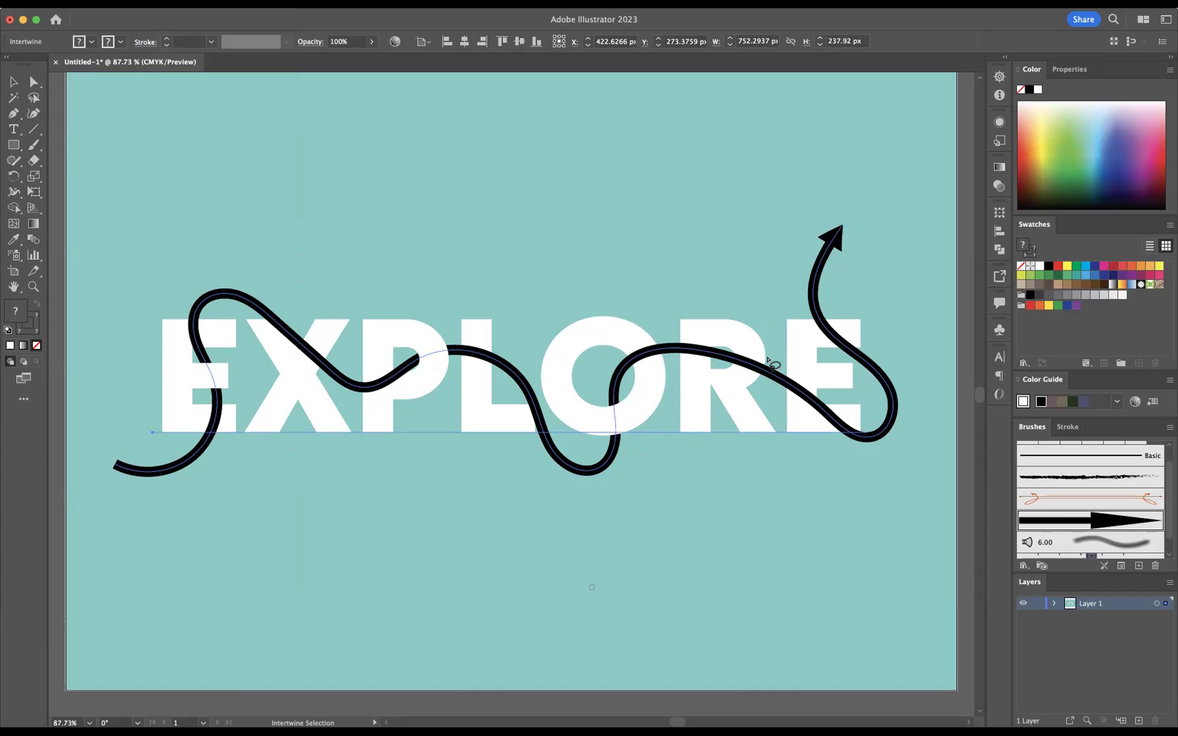
{"action": "mouse_move", "coordinate": [772, 364]}
{"action": "left_mouse_down"}
{"action": "mouse_move", "coordinate": [727, 356]}
{"action": "mouse_move", "coordinate": [729, 369]}
{"action": "mouse_move", "coordinate": [748, 386]}
{"action": "mouse_move", "coordinate": [769, 356]}
{"action": "left_mouse_up"}
{"action": "mouse_move", "coordinate": [825, 308]}
{"action": "left_mouse_down"}
{"action": "mouse_move", "coordinate": [817, 345]}
{"action": "mouse_move", "coordinate": [855, 355]}
{"action": "mouse_move", "coordinate": [825, 313]}
{"action": "left_mouse_up"}
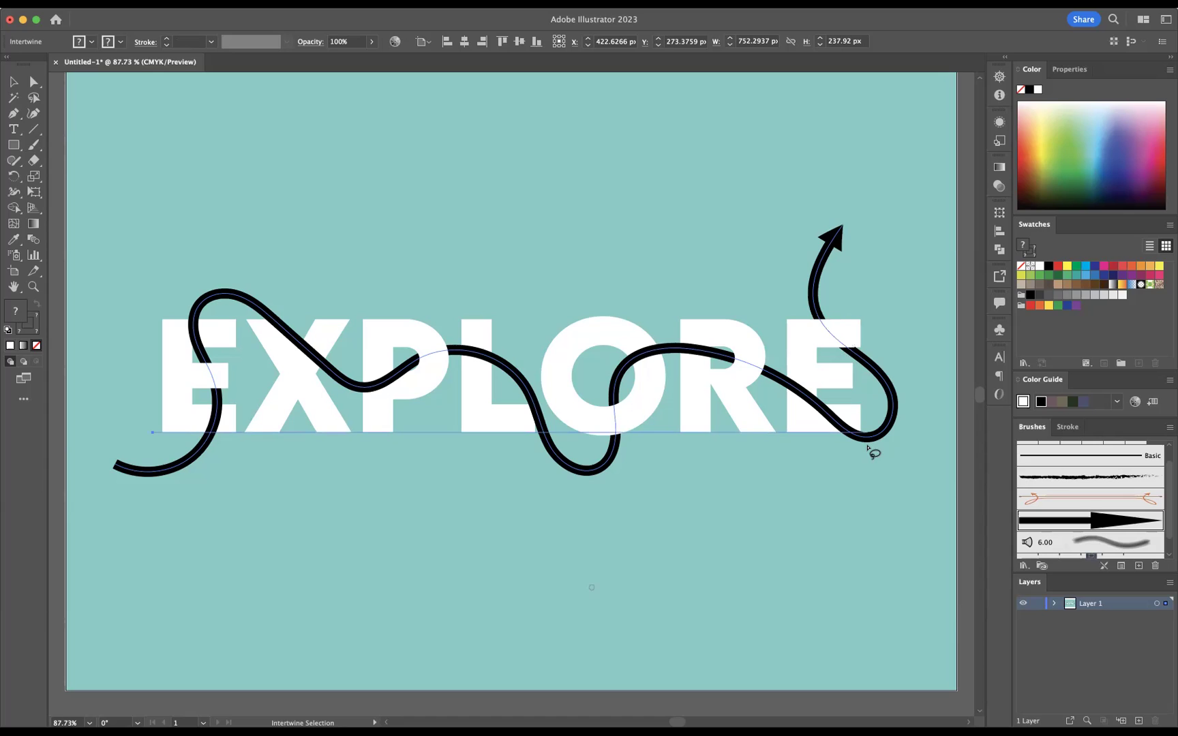
- Deselect the artwork, switch to Full Screen mode and fit the artboard to the window
{"action": "key", "text": "v"}
{"action": "left_click", "coordinate": [365, 136]}
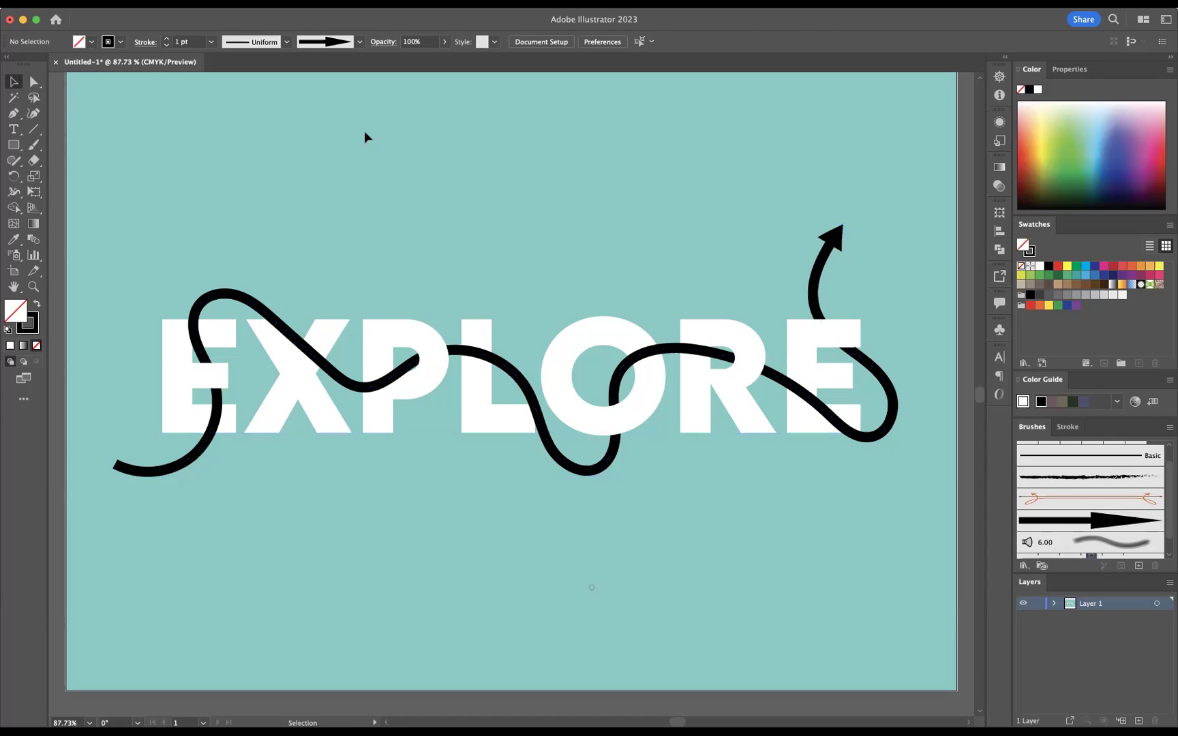
{"action": "key", "text": "f"}
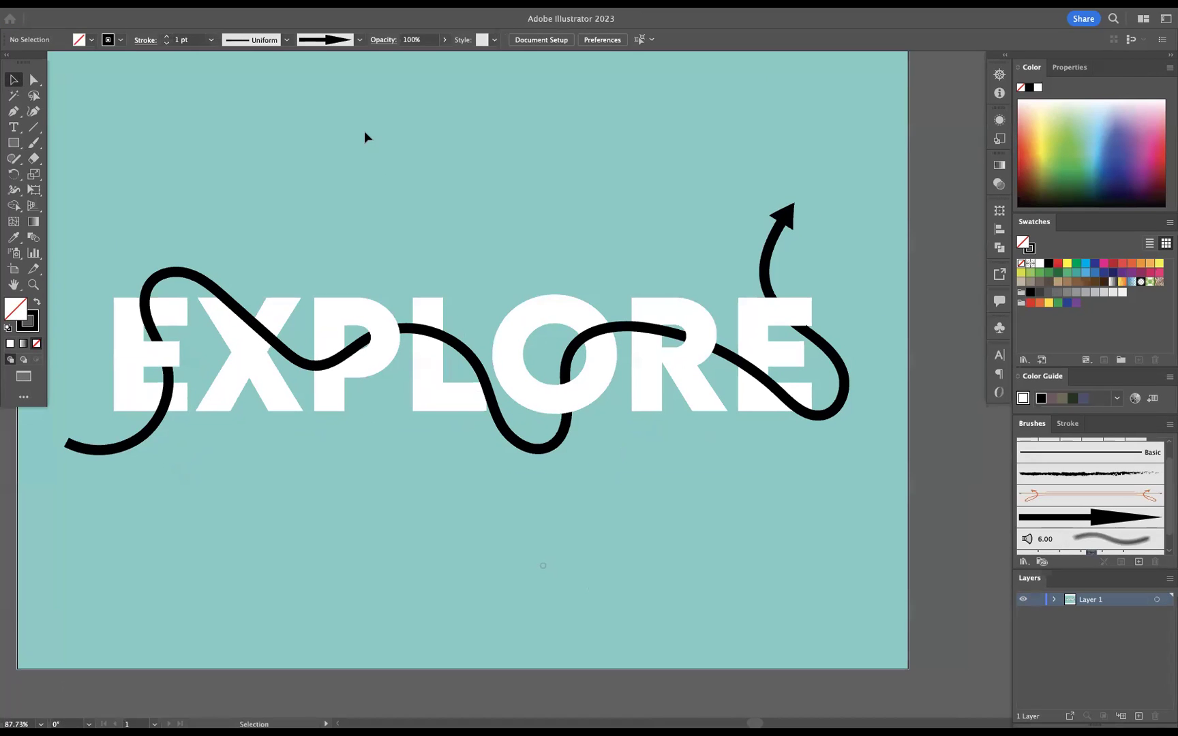
{"action": "key", "text": "f"}
{"action": "key", "text": "ctrl+0"}
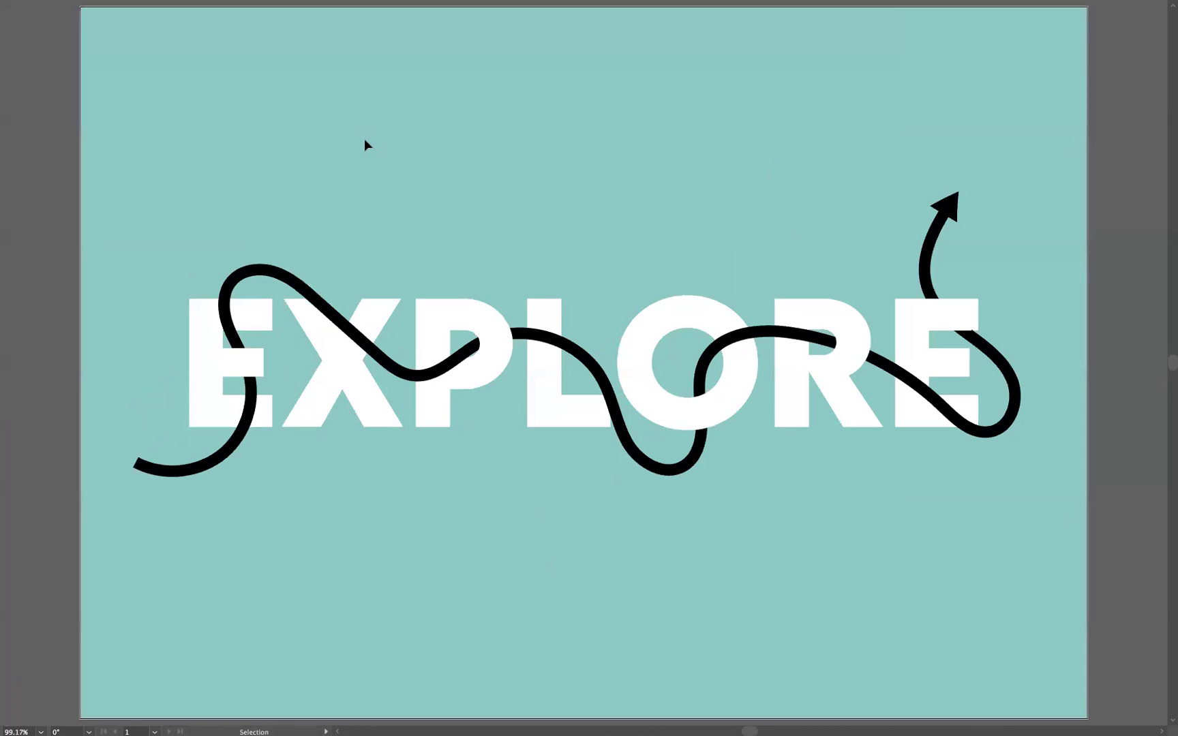